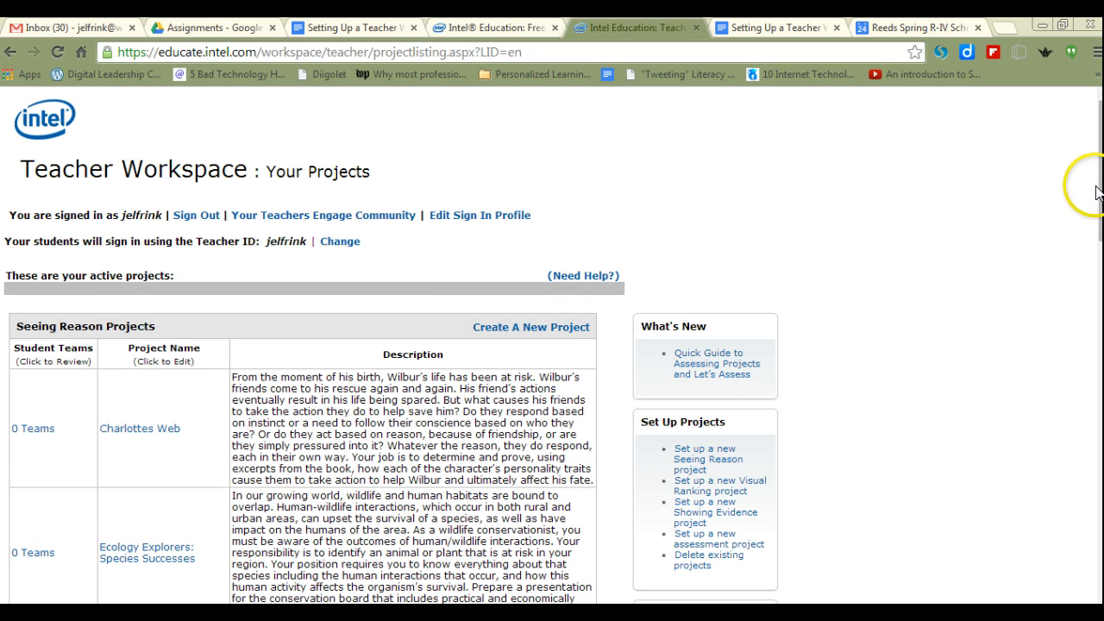
- Open the project management page for adding or deleting teams or students
left_click_drag(1100, 185, 1100, 275)
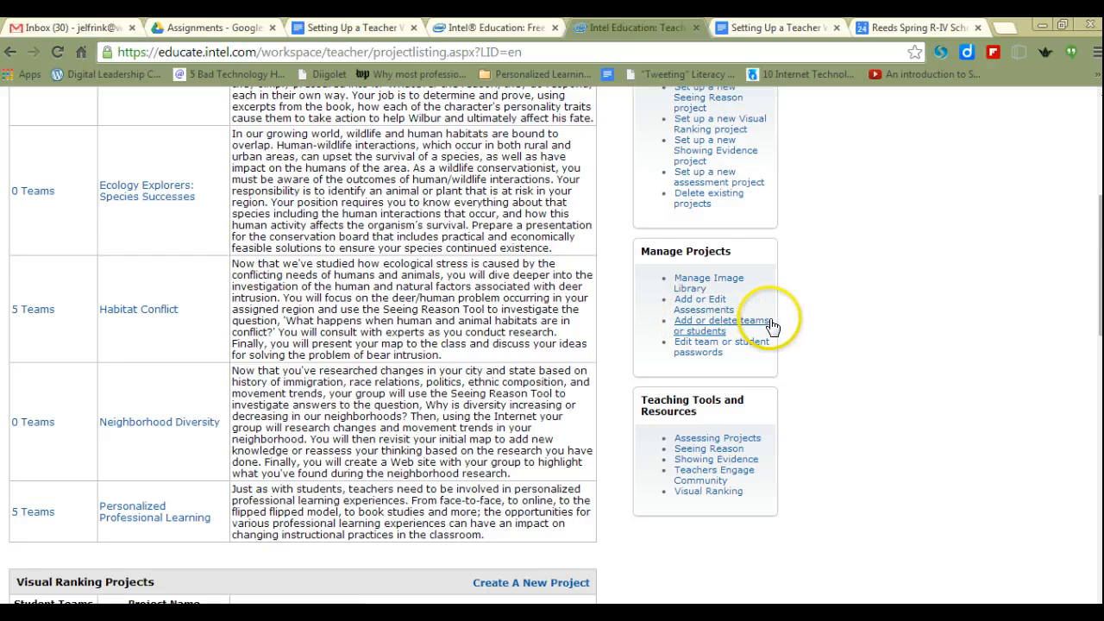
left_click(697, 328)
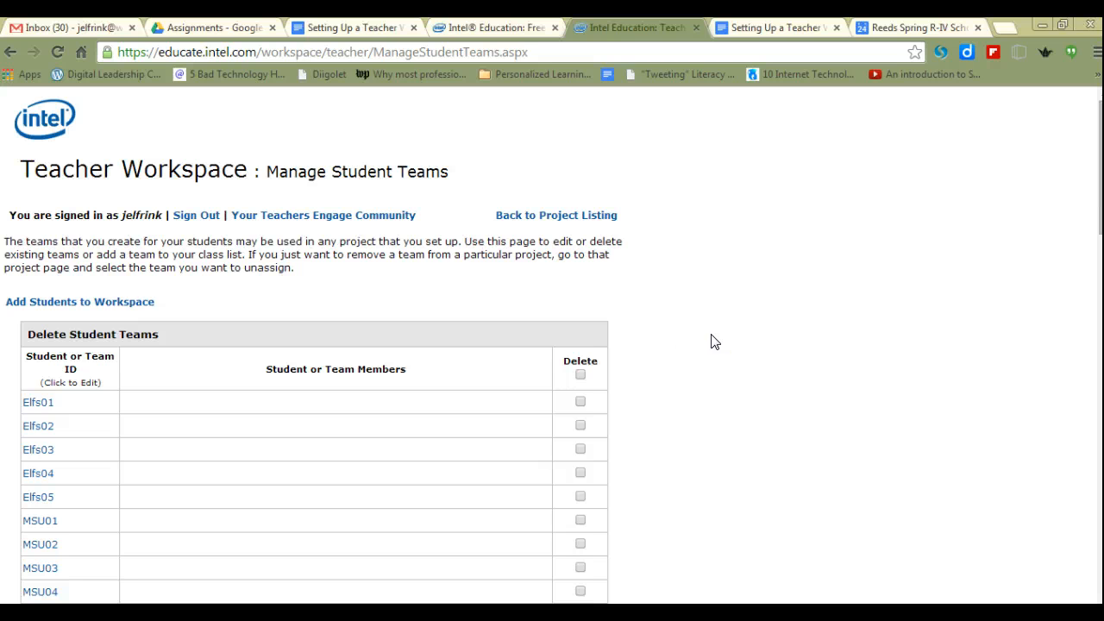
- Examine the existing student and team IDs on the Manage Student Teams page
scroll(714, 343, "down", 1)
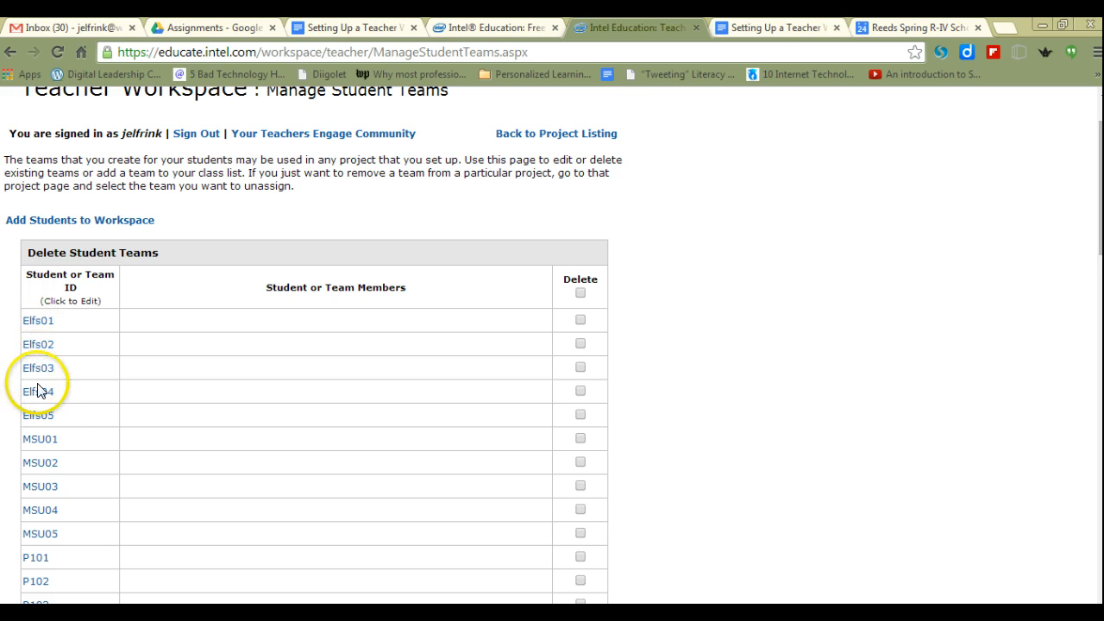
scroll(702, 389, "down", 2)
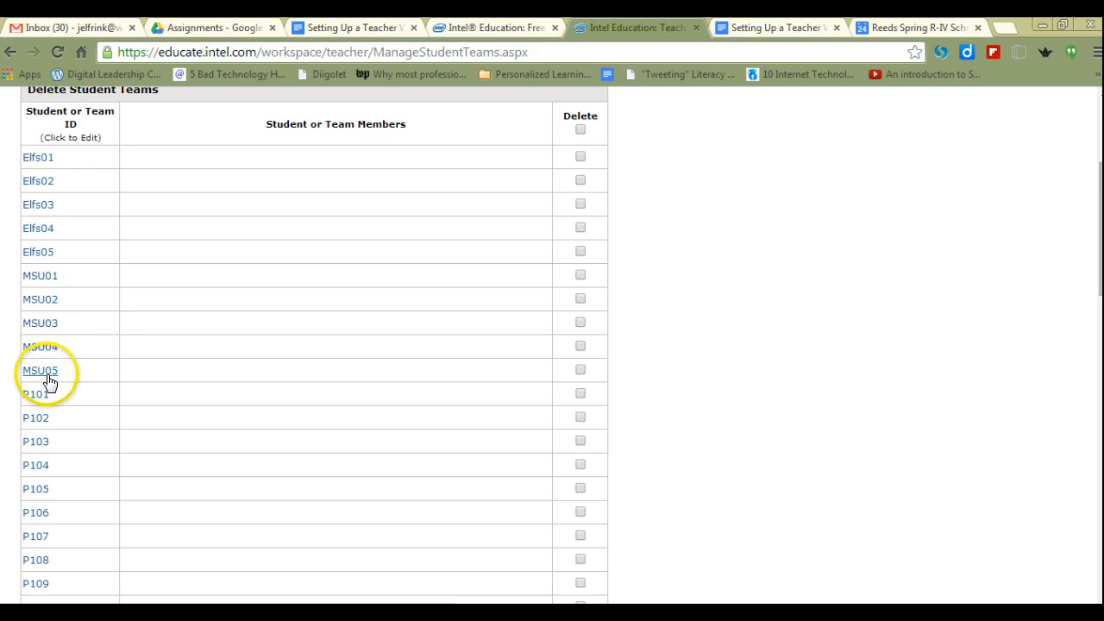
scroll(666, 398, "down", 1)
scroll(666, 398, "down", 1)
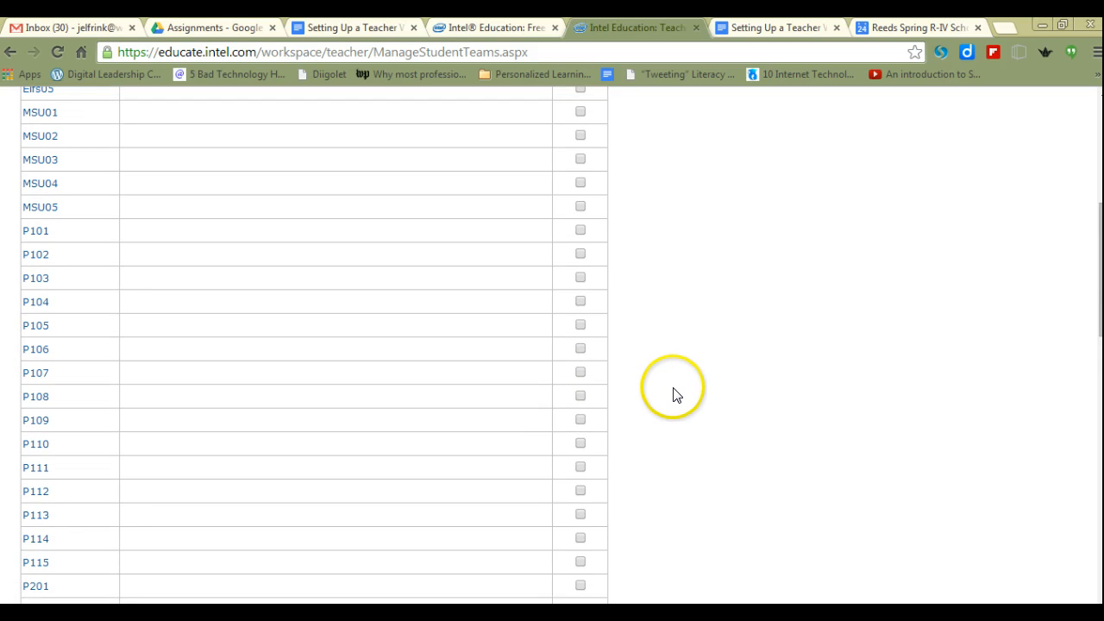
scroll(673, 395, "down", 1)
scroll(677, 394, "down", 1)
scroll(677, 393, "down", 4)
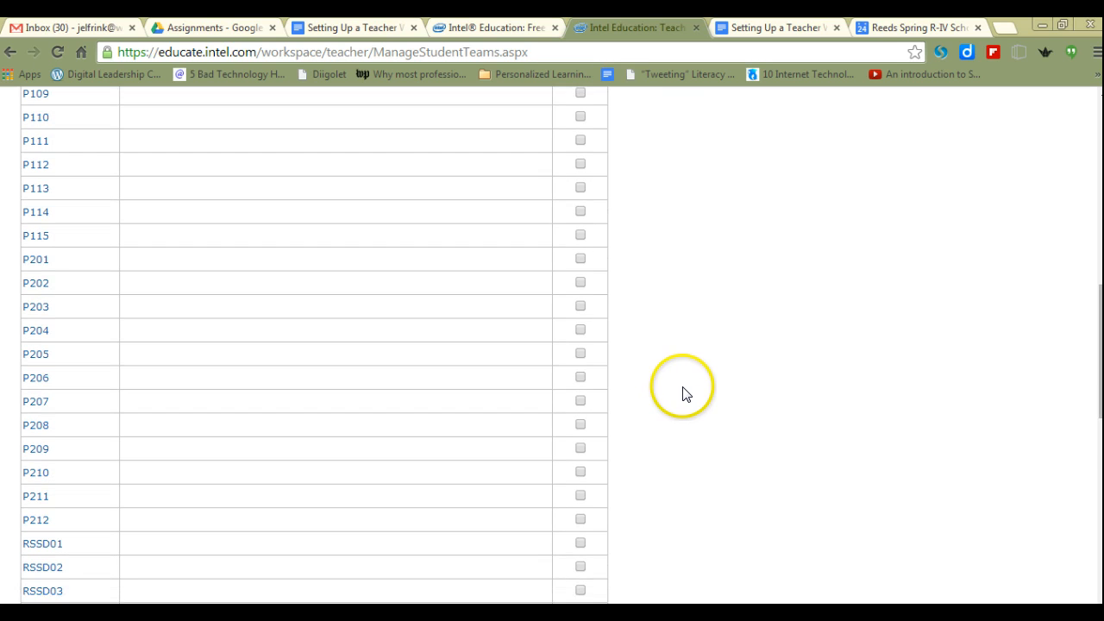
scroll(690, 389, "down", 2)
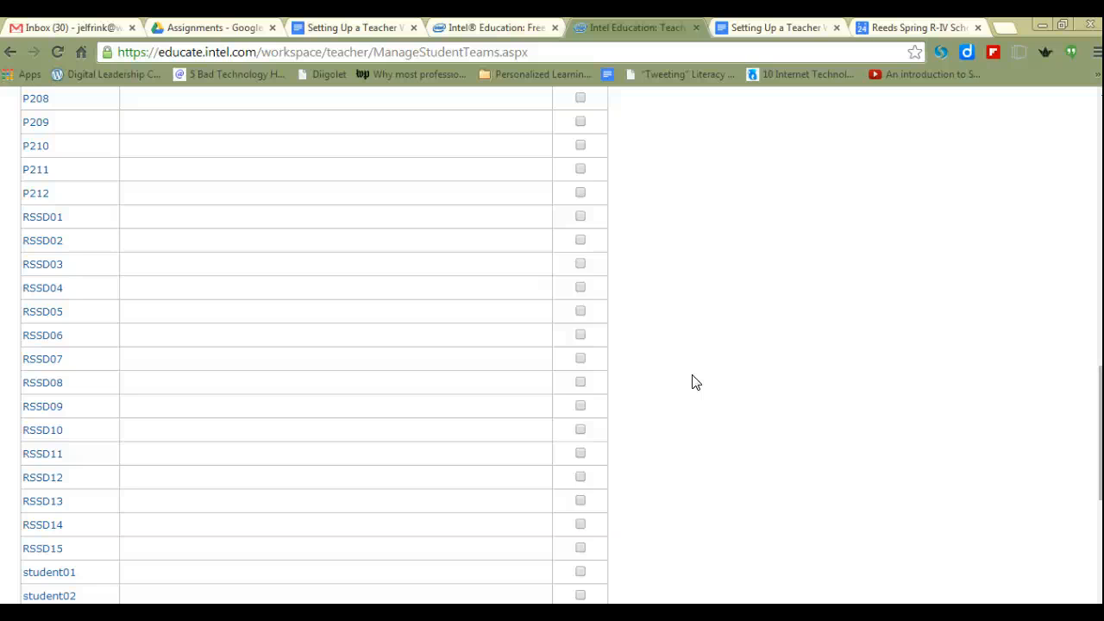
scroll(721, 332, "up", 5)
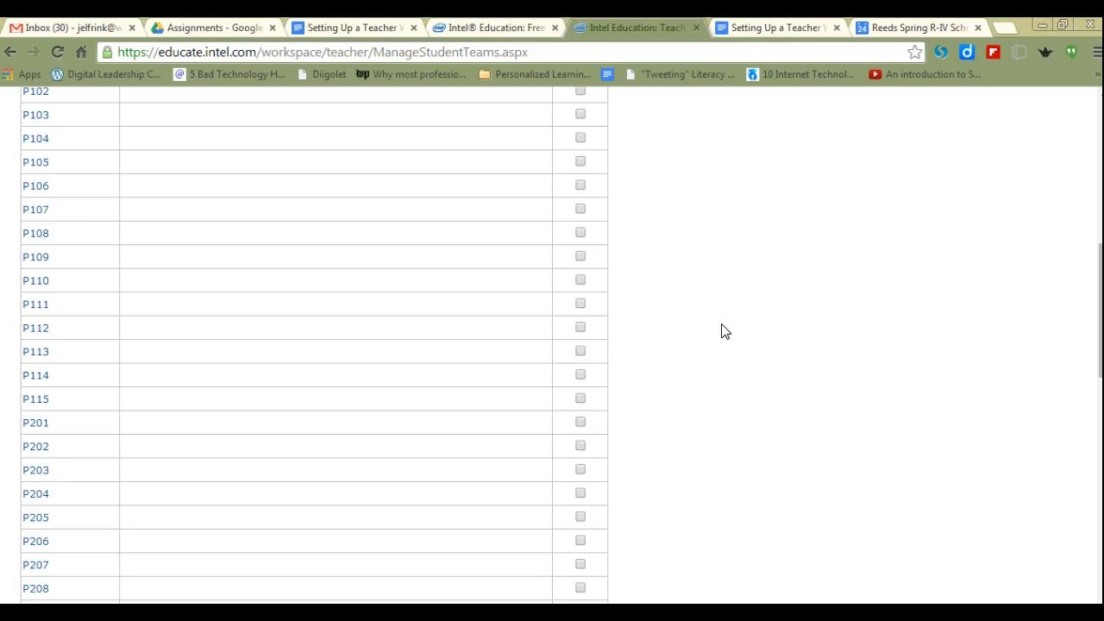
scroll(711, 341, "up", 8)
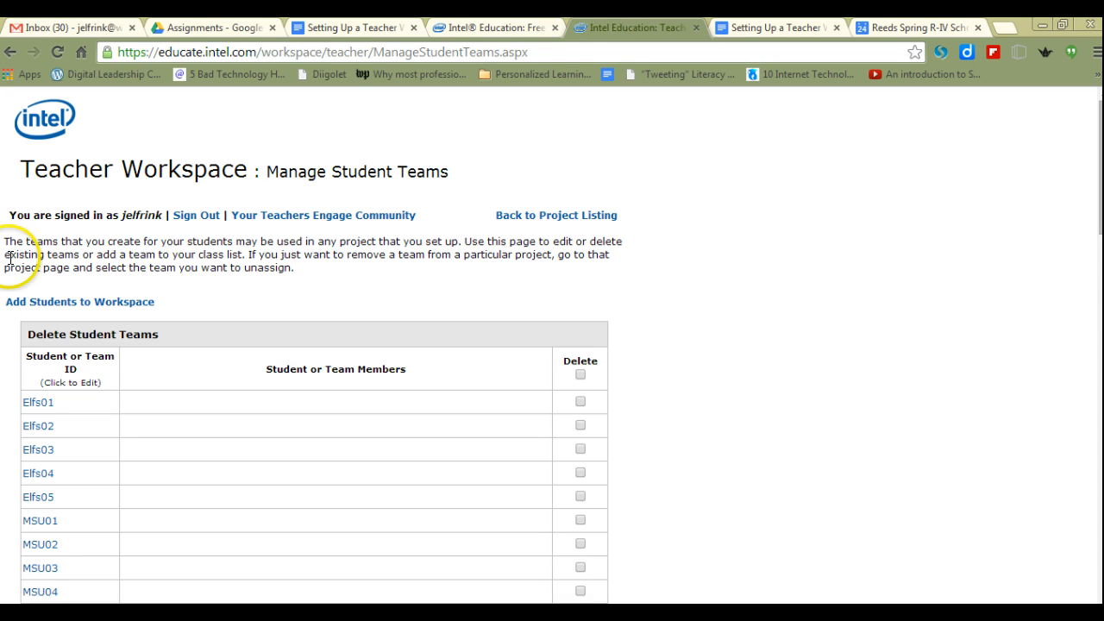
- Start adding a set of 26 new teams to the workspace and select the default team word for replacement
left_click(69, 304)
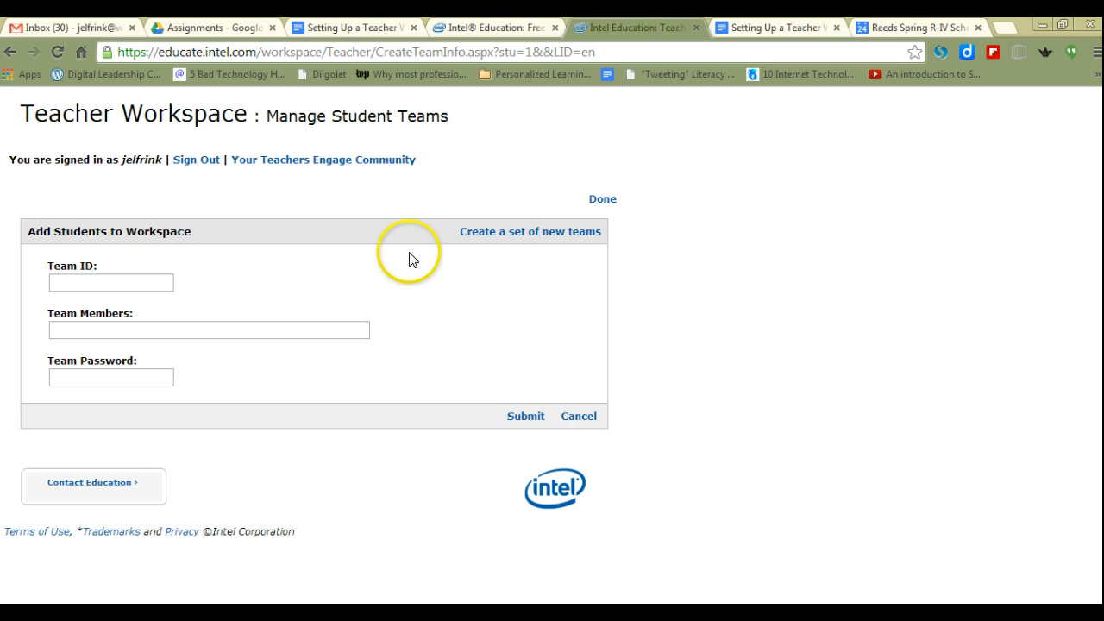
left_click(502, 233)
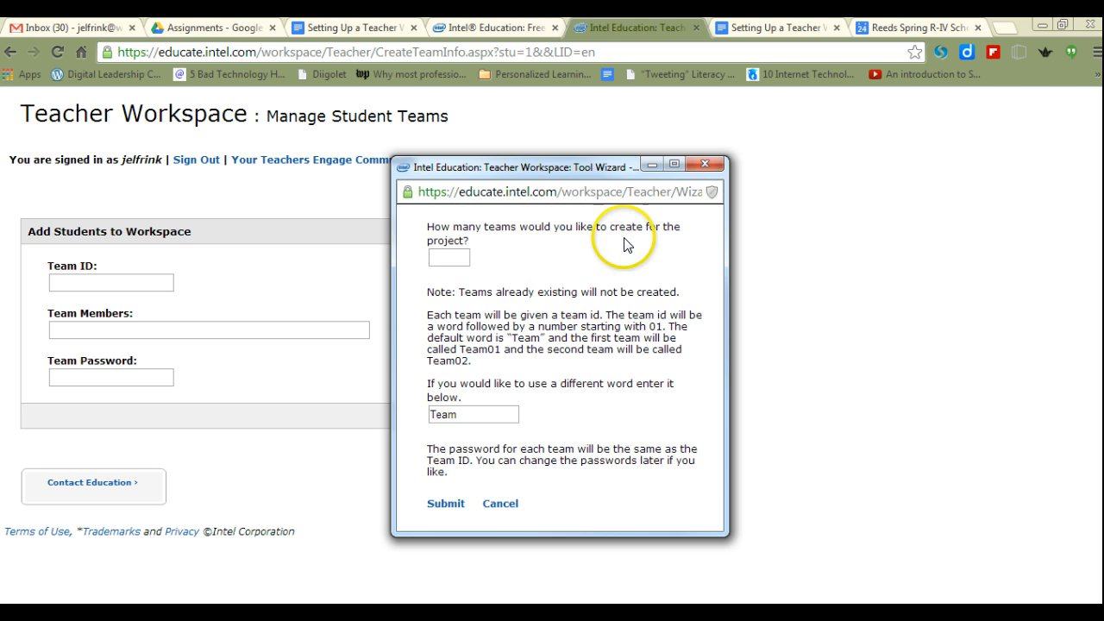
left_click(460, 257)
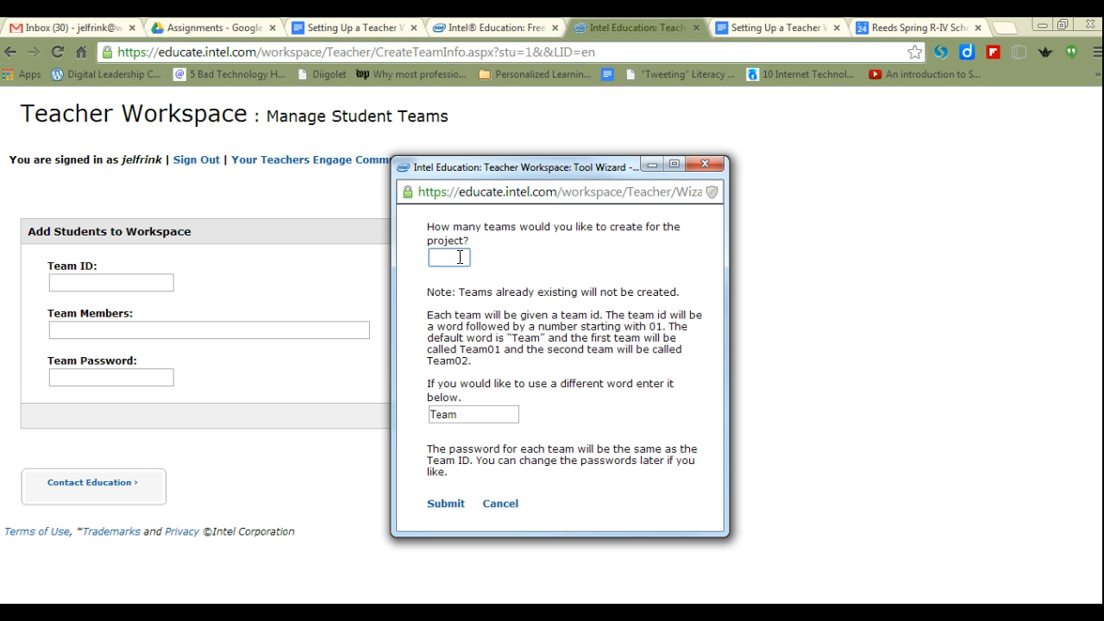
type("26")
left_click_drag(468, 411, 411, 418)
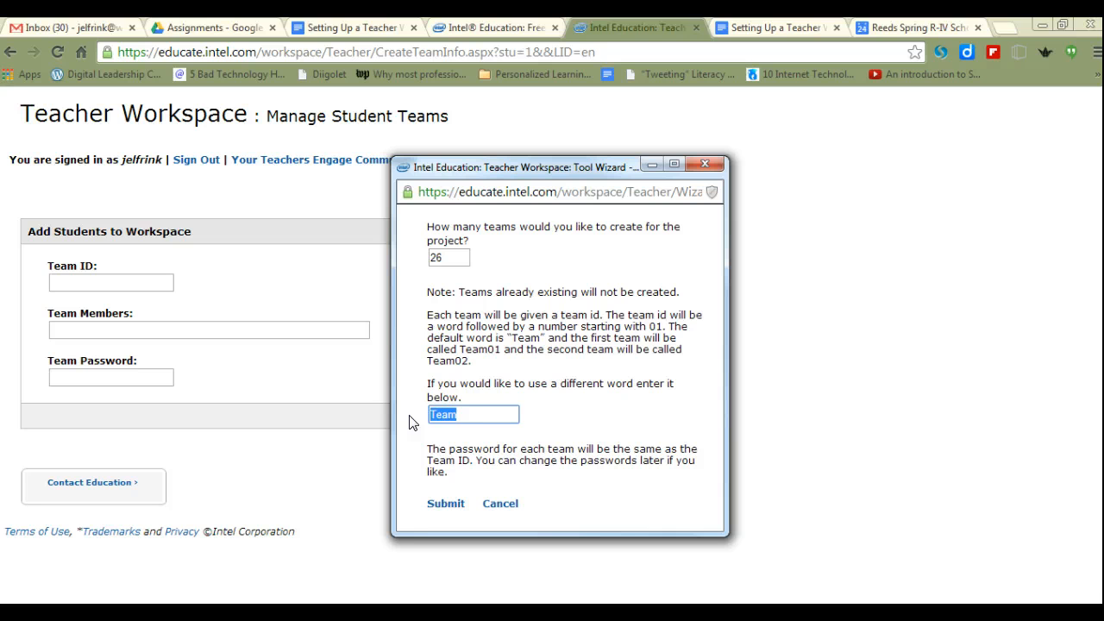
type("P1")
key("BackSpace")
key("BackSpace")
type("Cls")
key("BackSpace")
key("BackSpace")
key("BackSpace")
type("P")
key("BackSpace")
- Set the team ID word to "Hour 1", submit the set of teams and reload the crashed page
type("Hour 1")
left_click(430, 507)
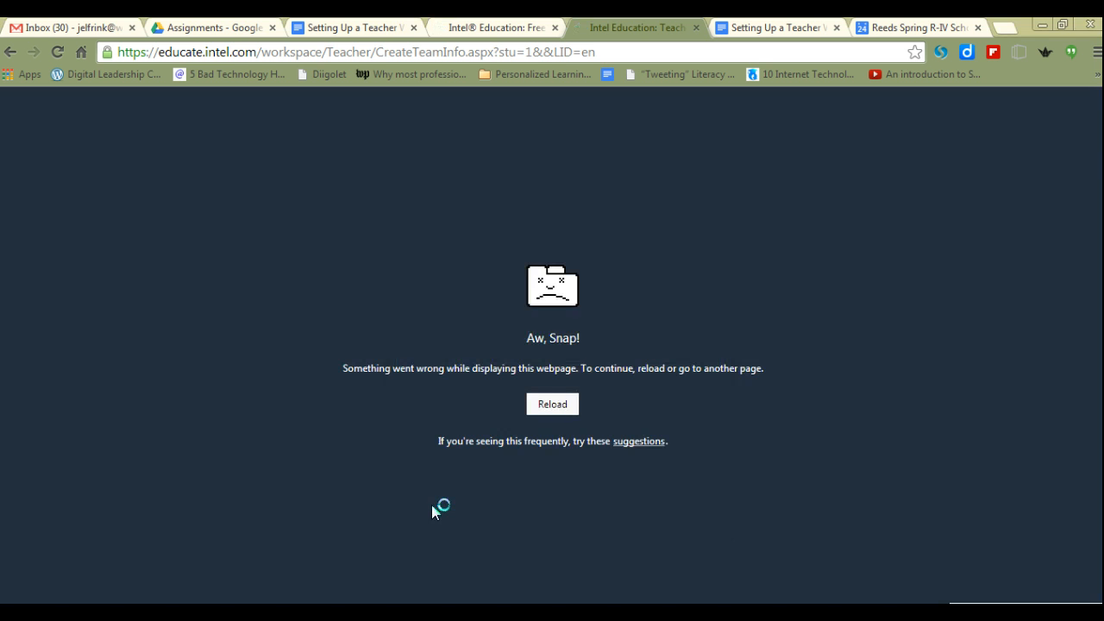
left_click(57, 52)
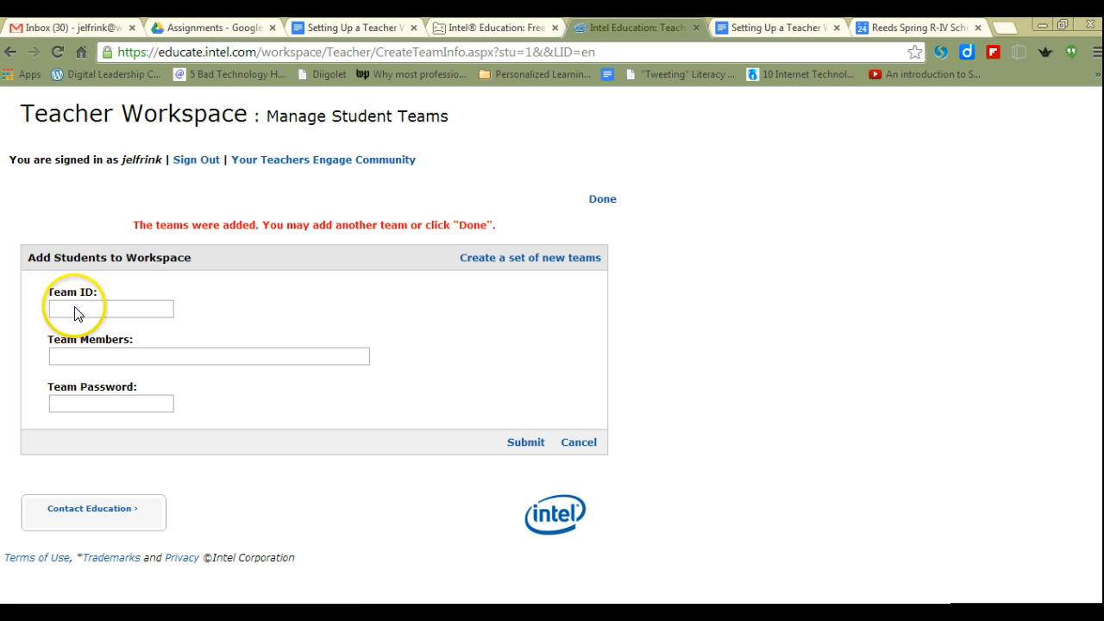
- Submit a set of 26 new teams again, using "Hour 1" as the team ID word
left_click(549, 259)
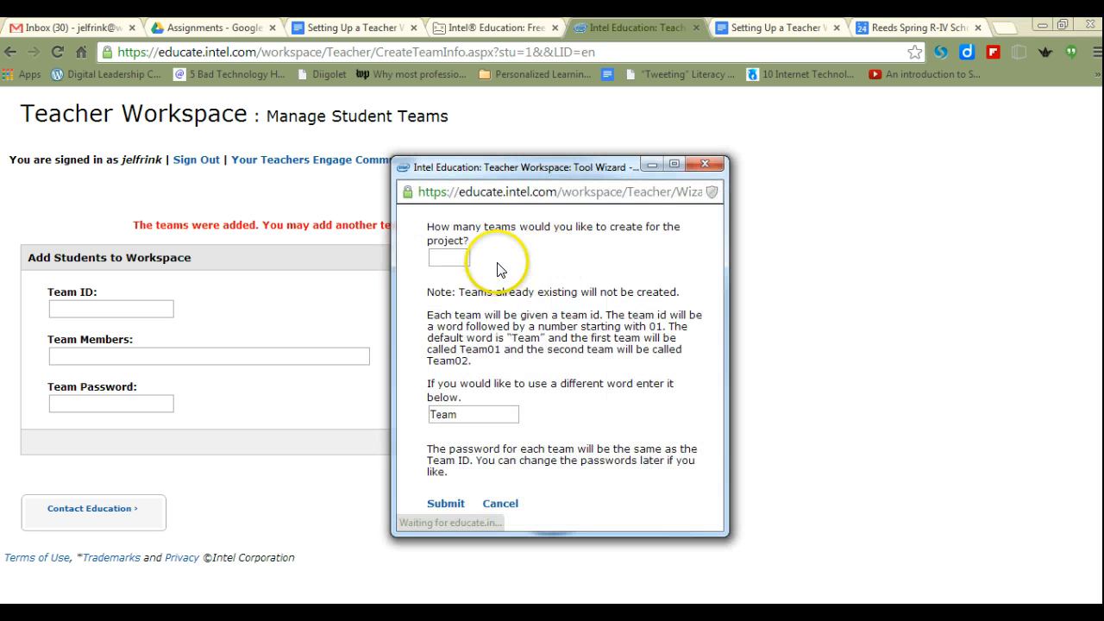
left_click(448, 258)
type("26")
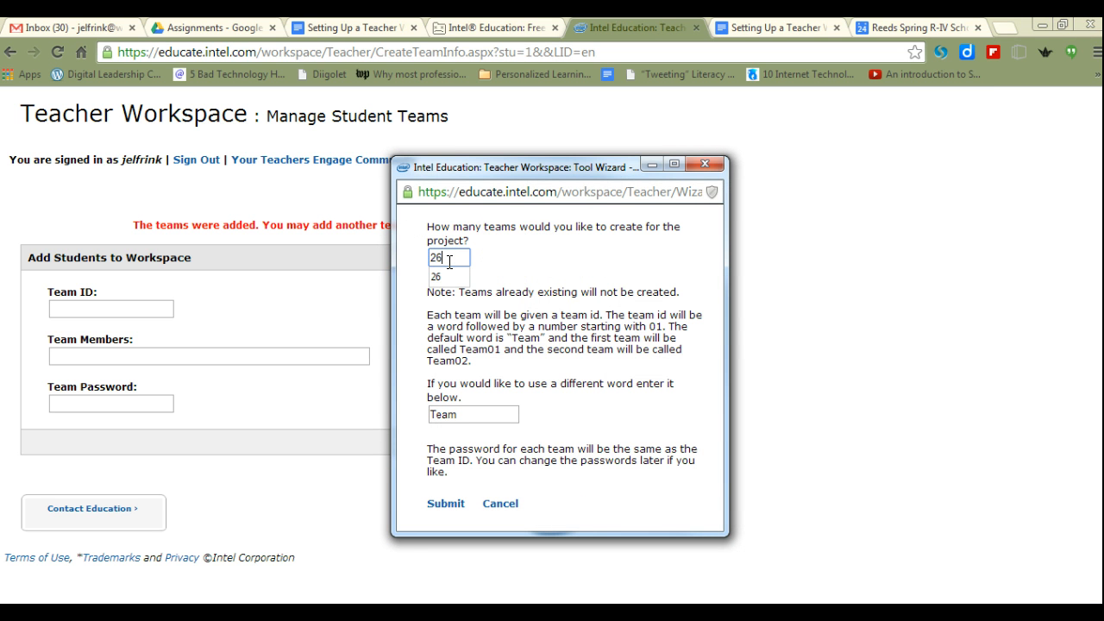
left_click(441, 276)
double_click(428, 421)
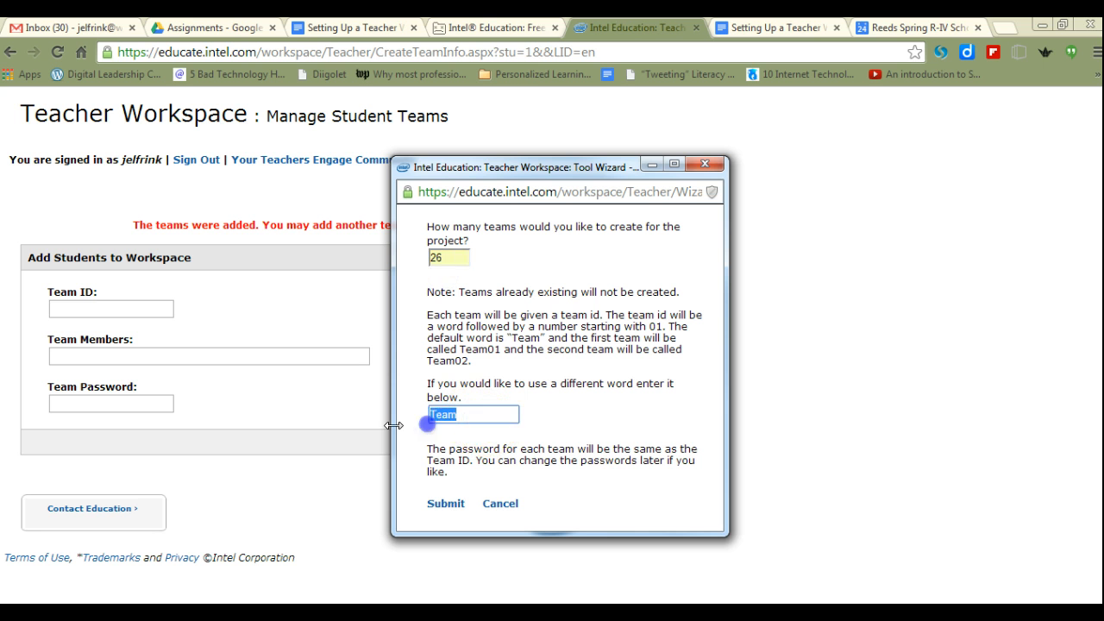
type("Hour 1")
left_click(470, 434)
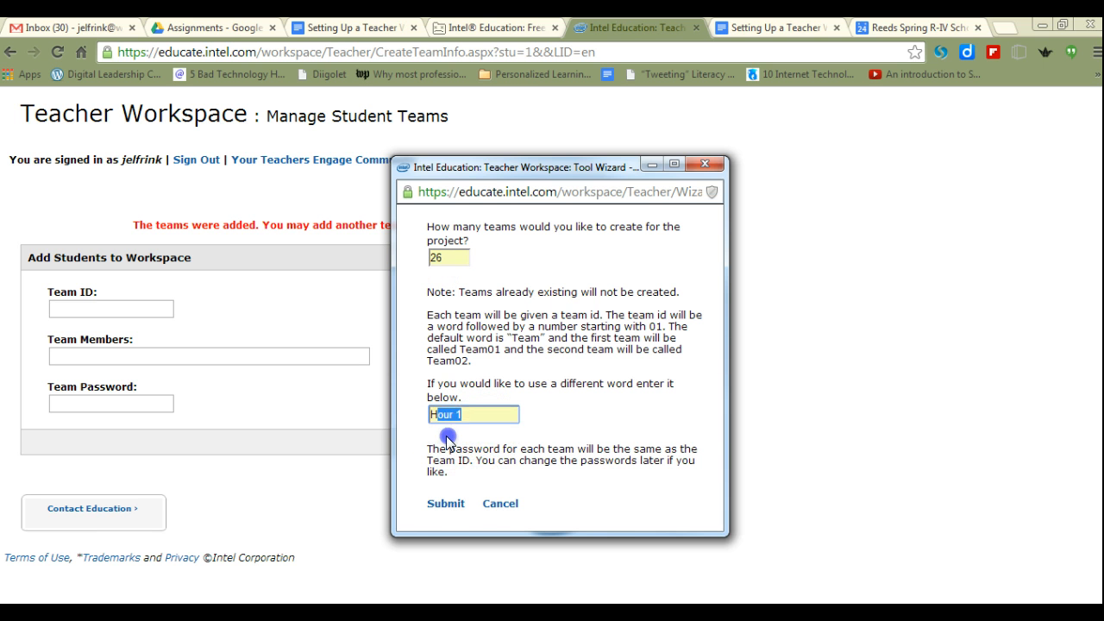
left_click(447, 505)
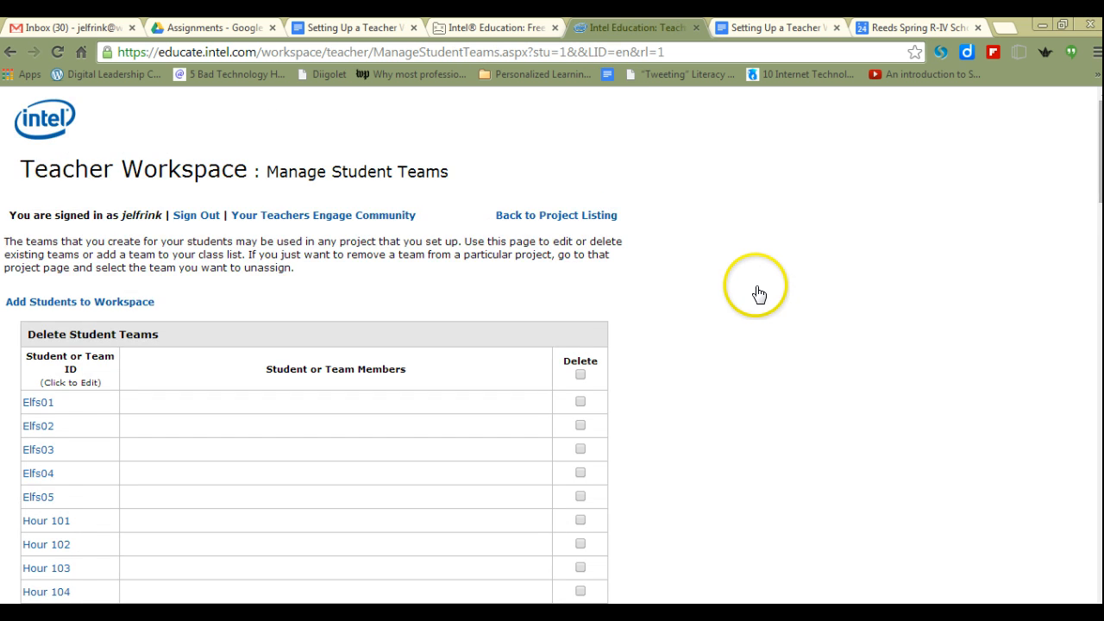
- Review the new "Hour 1" team IDs in the student teams list
scroll(756, 291, "down", 4)
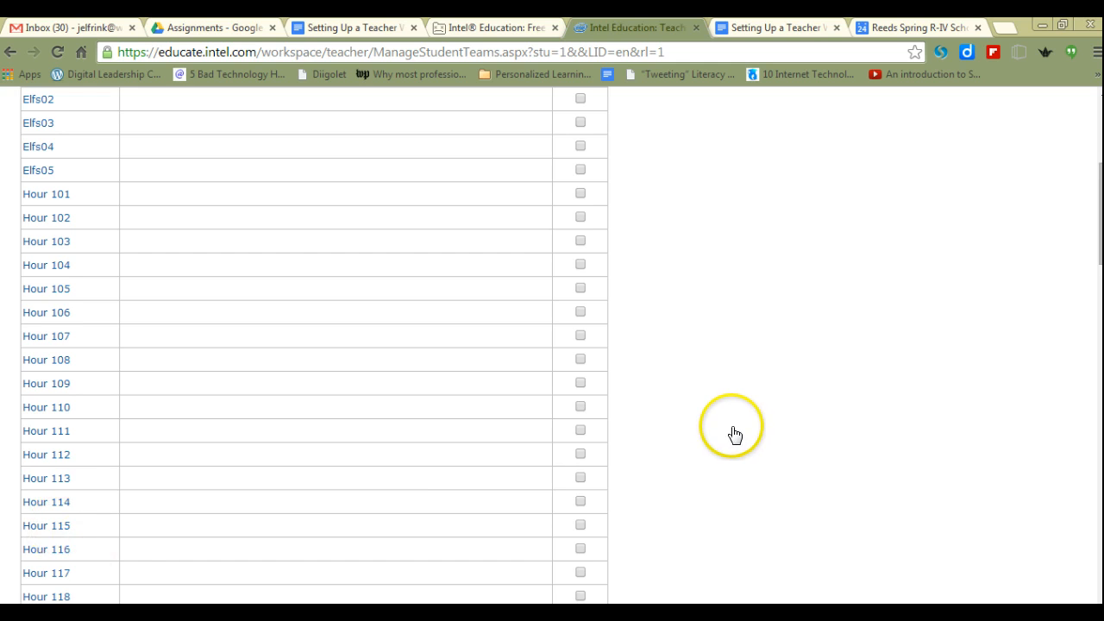
scroll(733, 423, "down", 3)
scroll(737, 405, "down", 1)
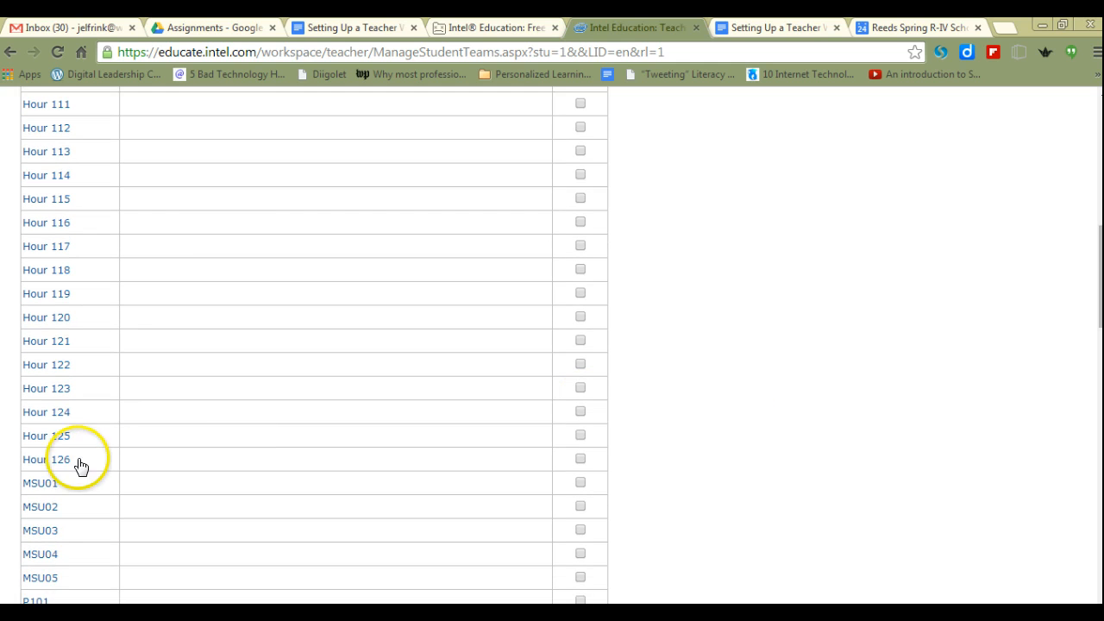
scroll(61, 492, "up", 2)
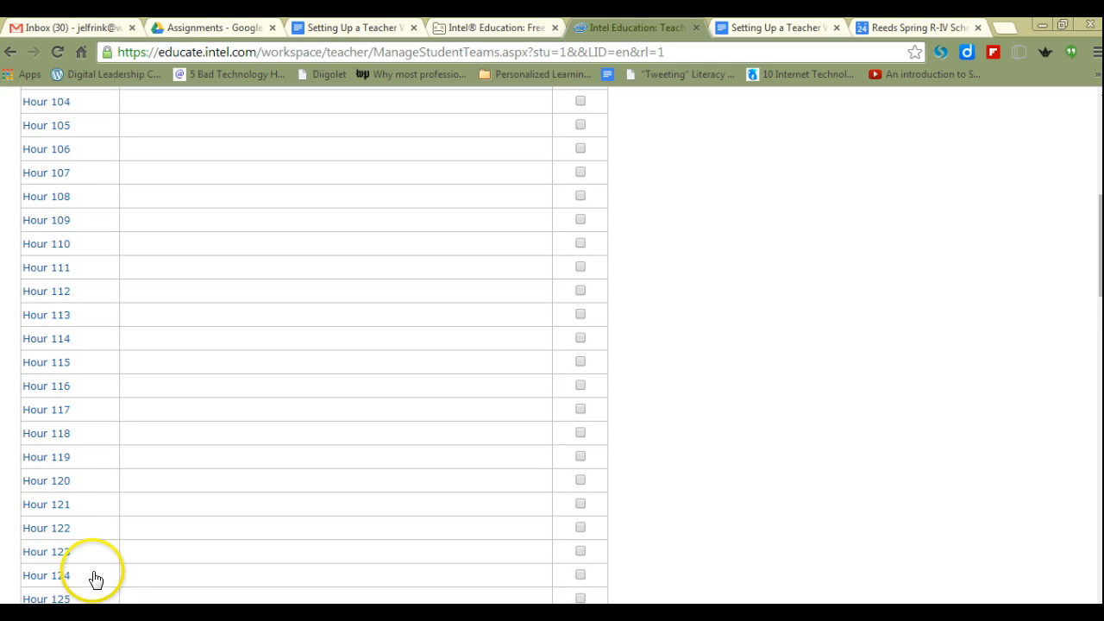
scroll(76, 448, "up", 1)
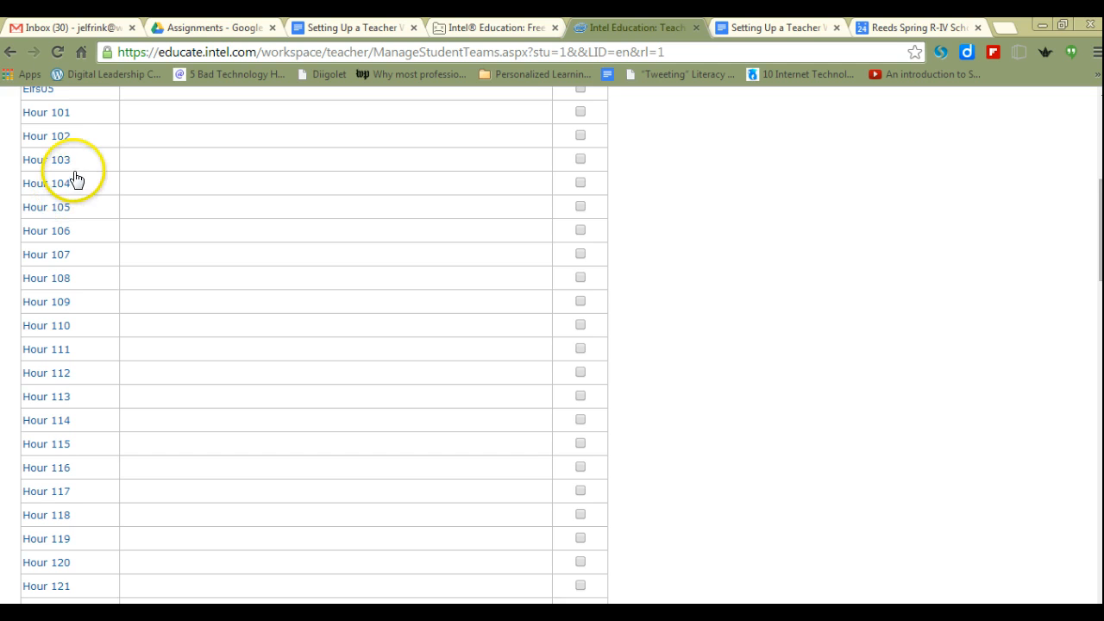
scroll(73, 180, "up", 2)
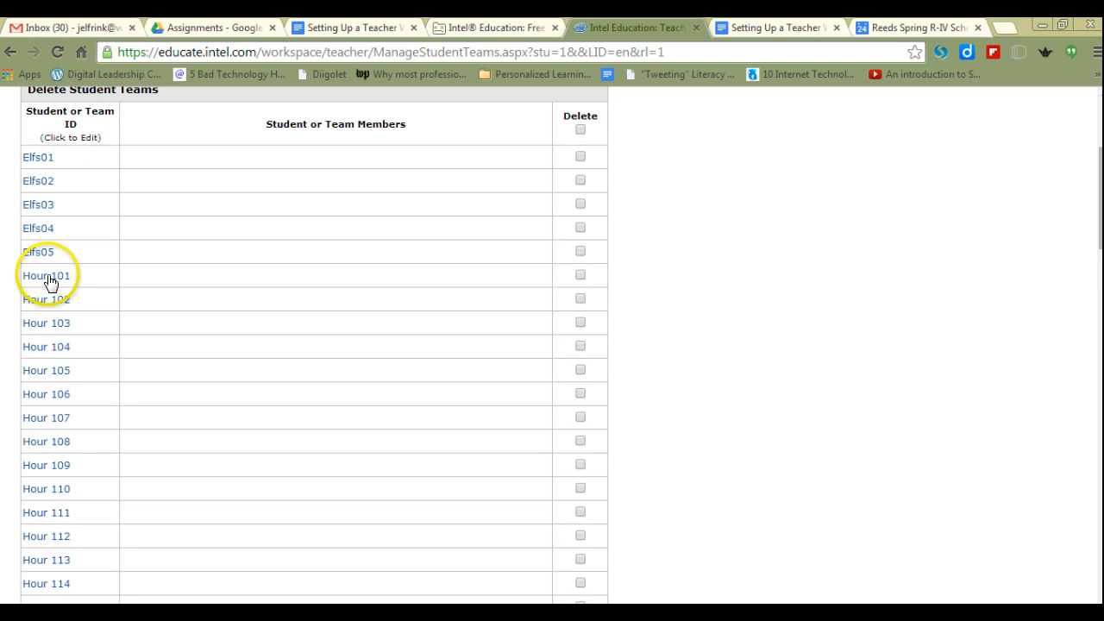
scroll(742, 308, "up", 3)
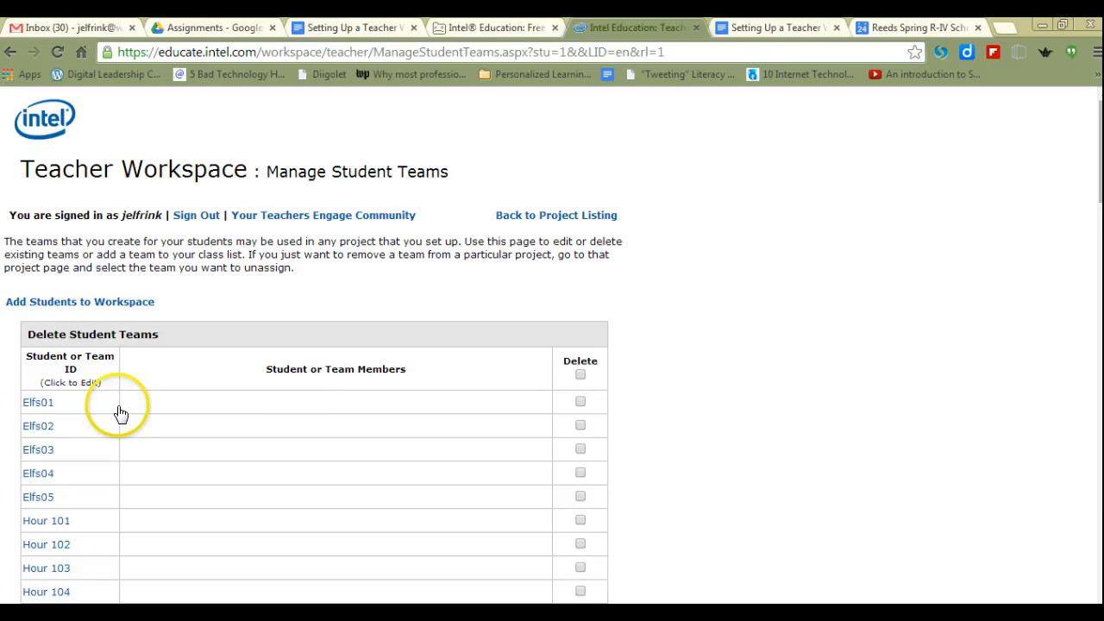
- Create another set of 26 new teams in the workspace, keeping the default word "Team" for their IDs
left_click(77, 301)
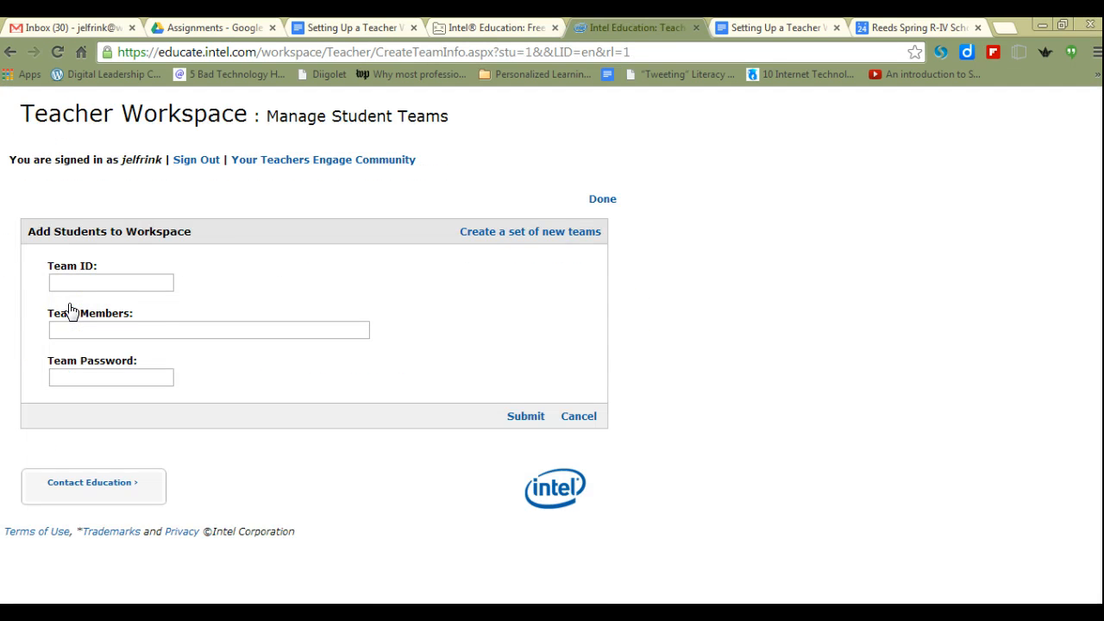
left_click(507, 238)
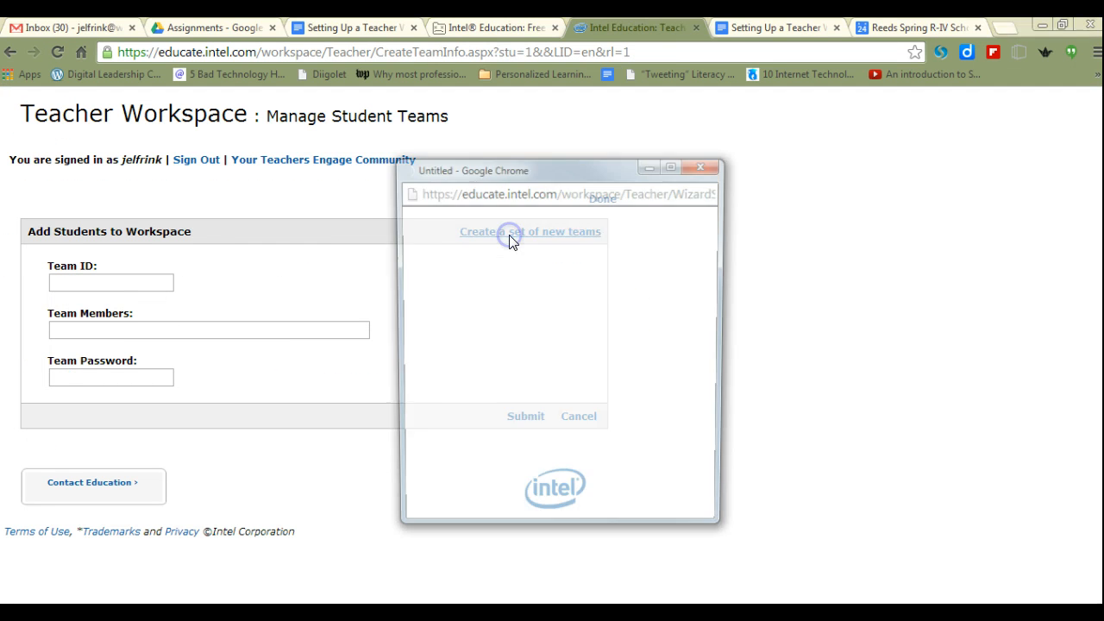
left_click(445, 256)
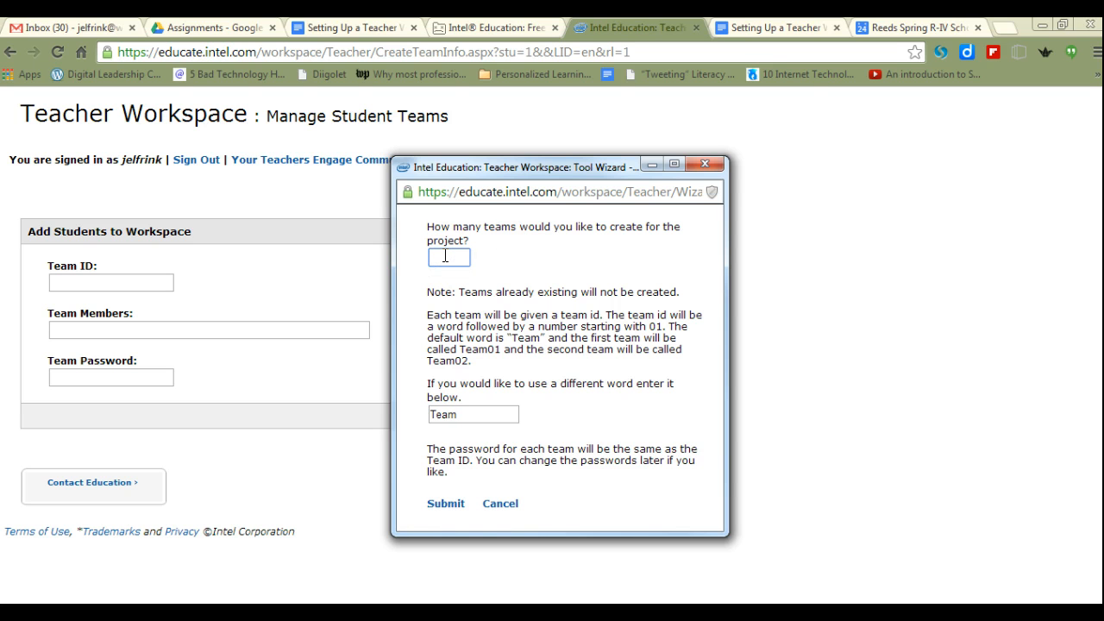
left_click(438, 279)
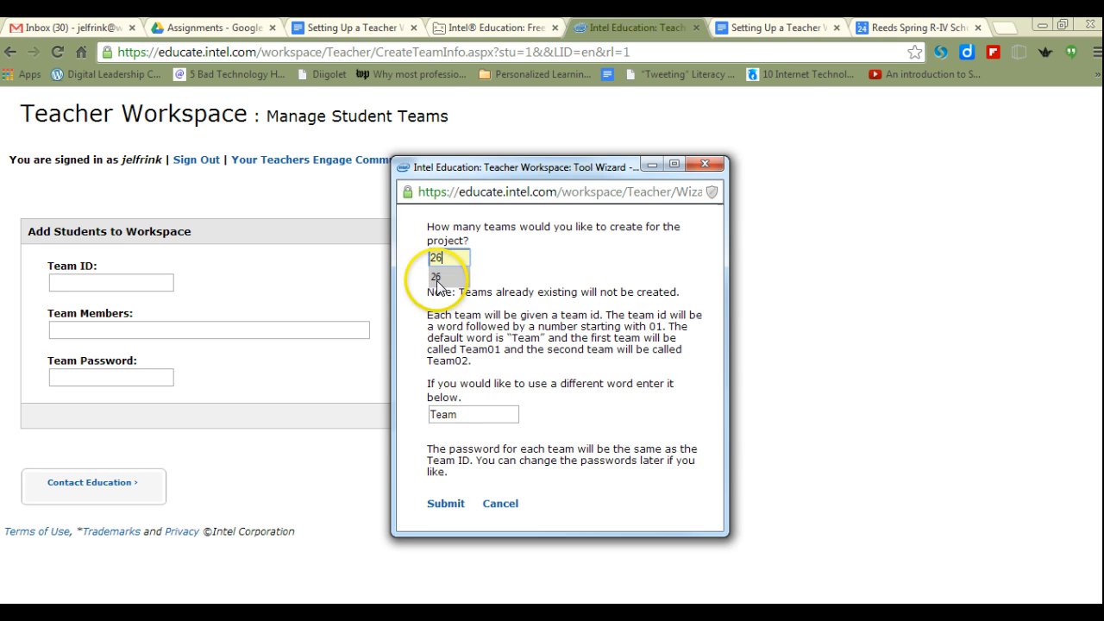
left_click_drag(466, 414, 410, 410)
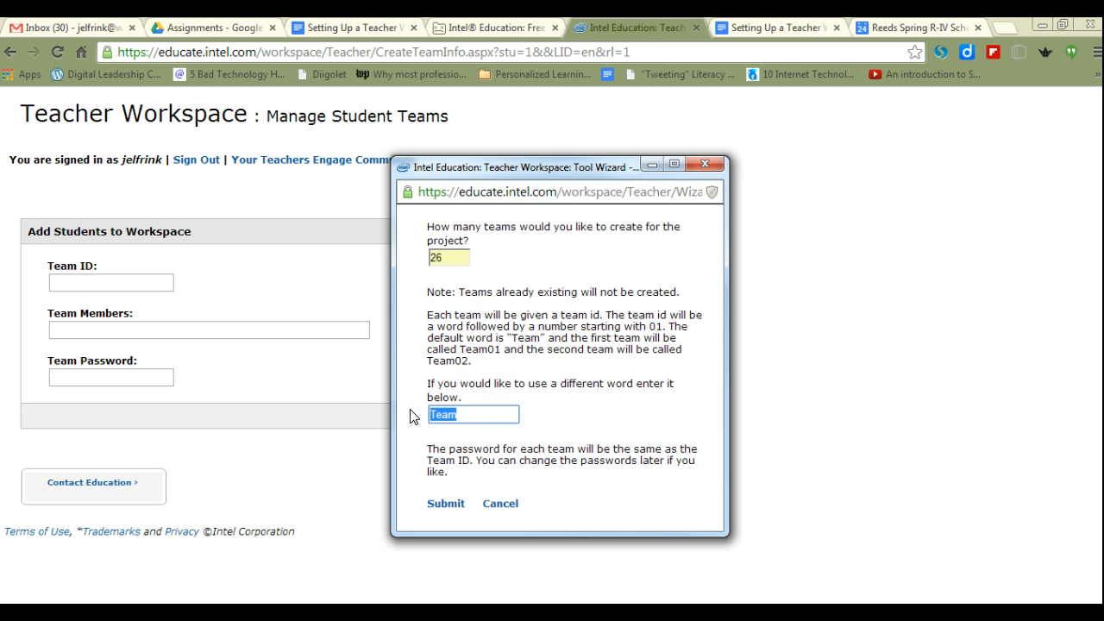
left_click(486, 417)
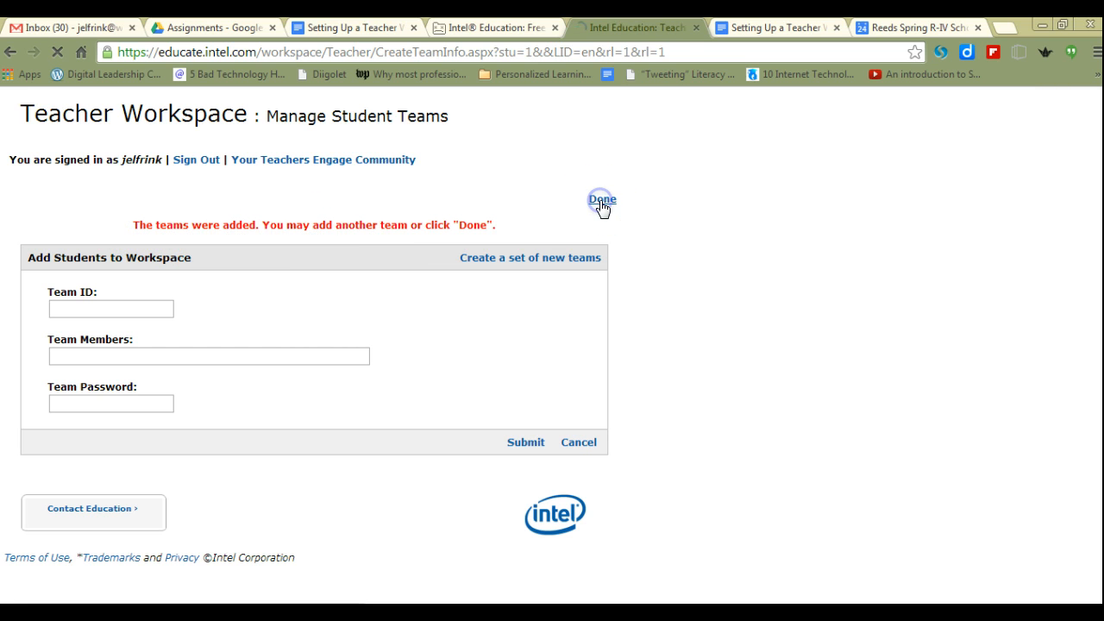
- Check the student teams list for the IDs beginning with "Team"
scroll(818, 333, "down", 6)
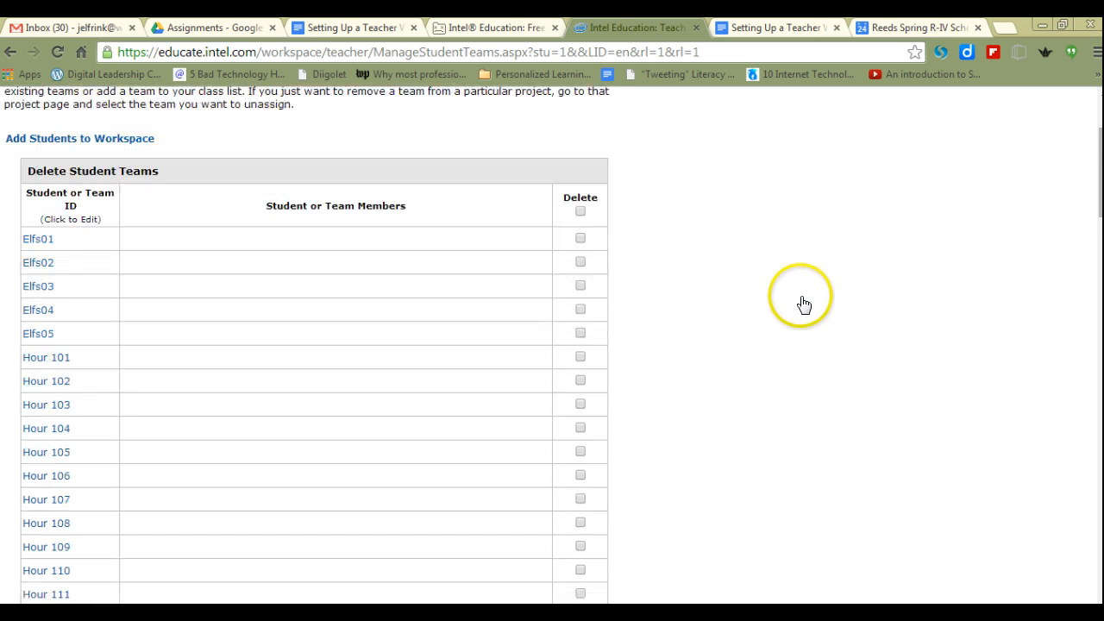
scroll(820, 284, "down", 15)
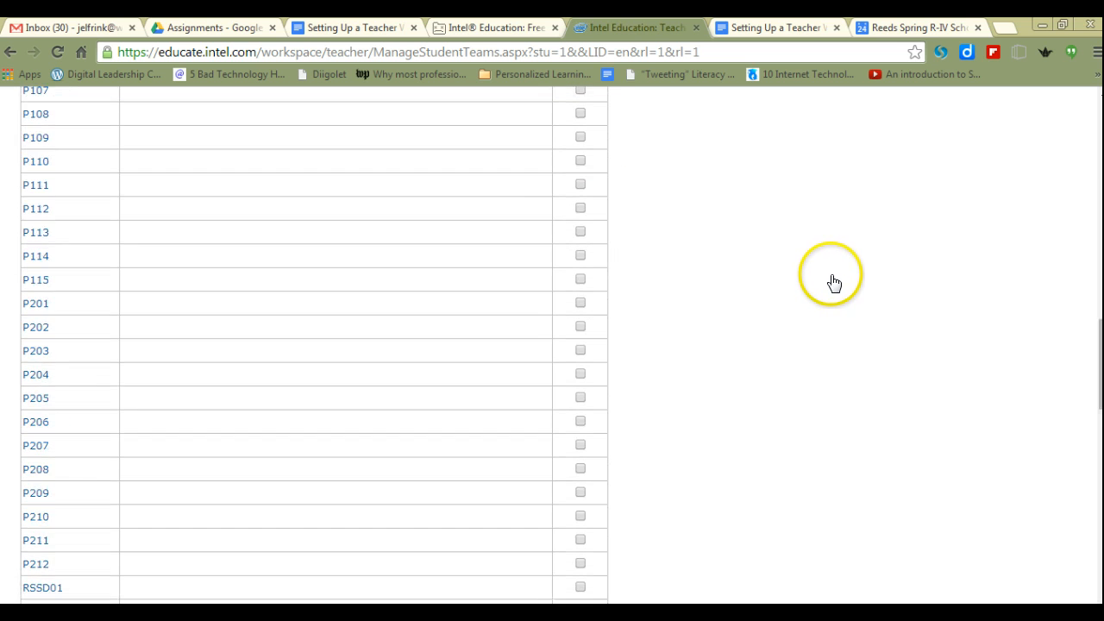
scroll(845, 282, "down", 2)
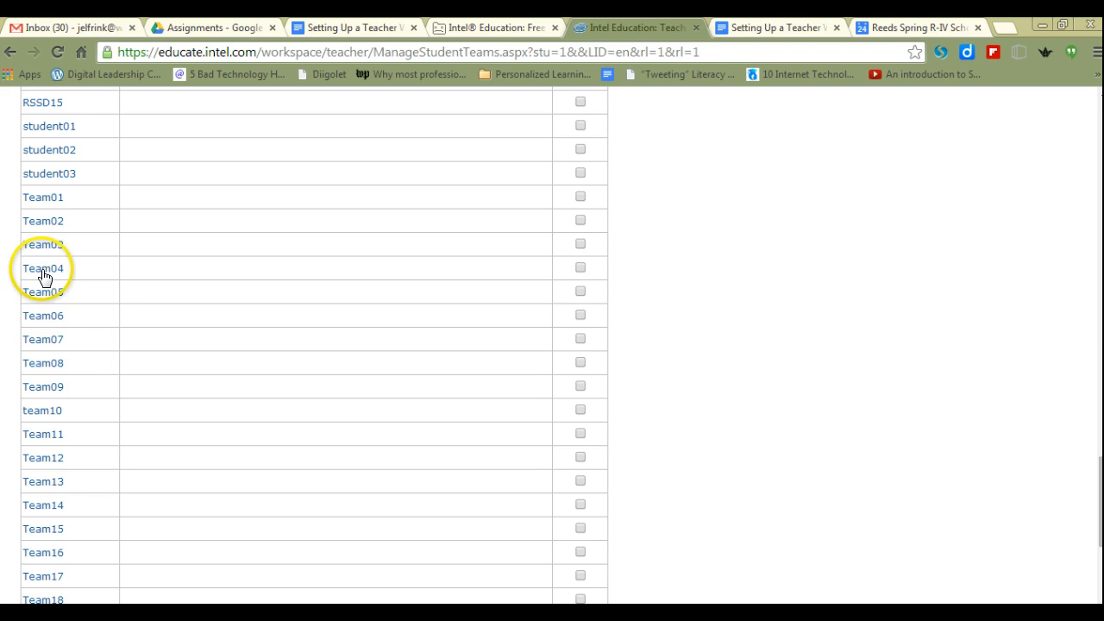
- Compare the "Hour 1" IDs with the "Team" IDs throughout the student teams list, ending back at the start of the list
scroll(45, 276, "up", 15)
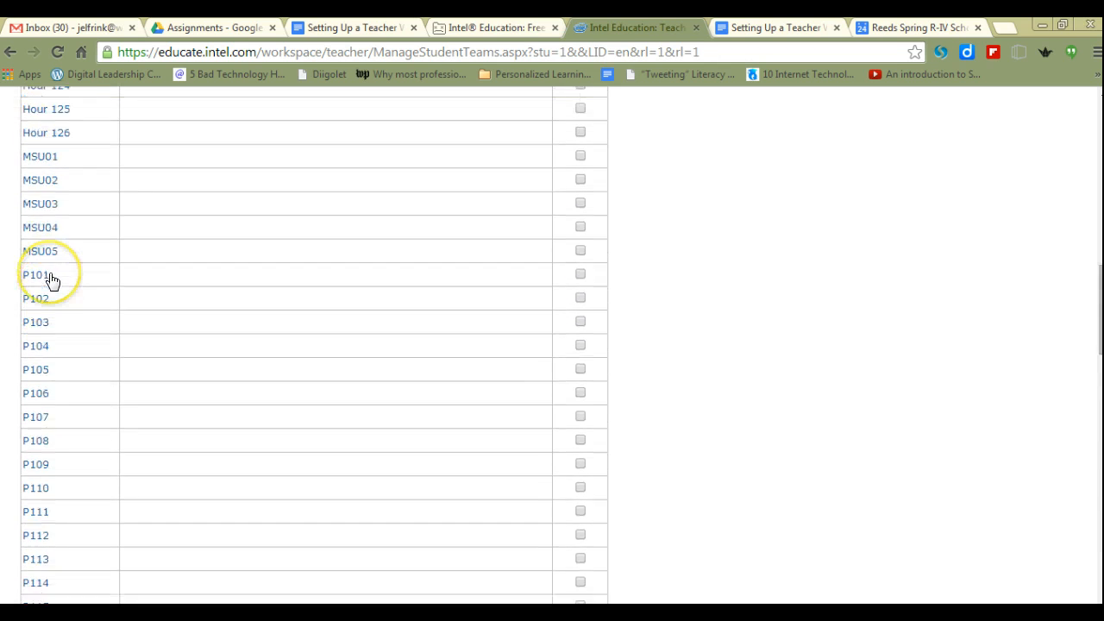
scroll(52, 281, "up", 5)
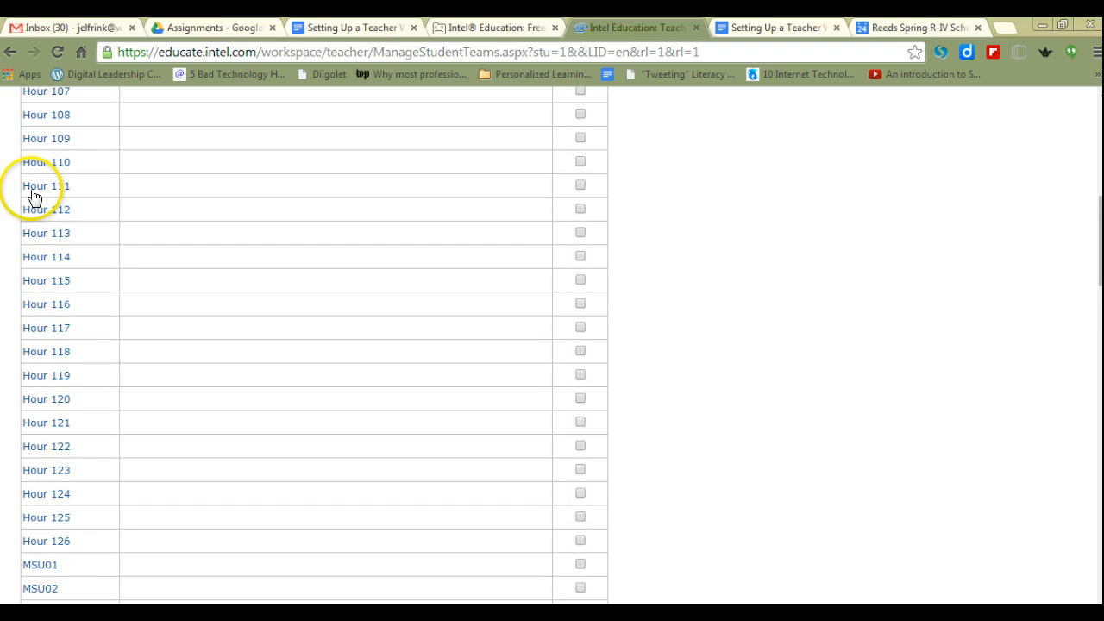
scroll(759, 377, "down", 10)
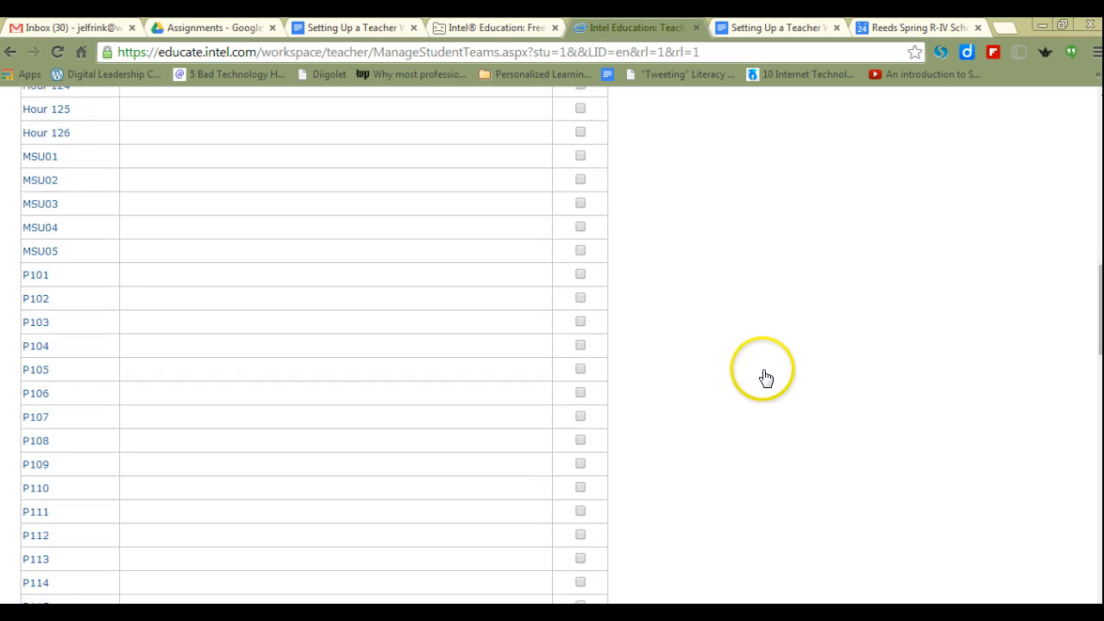
scroll(764, 375, "down", 5)
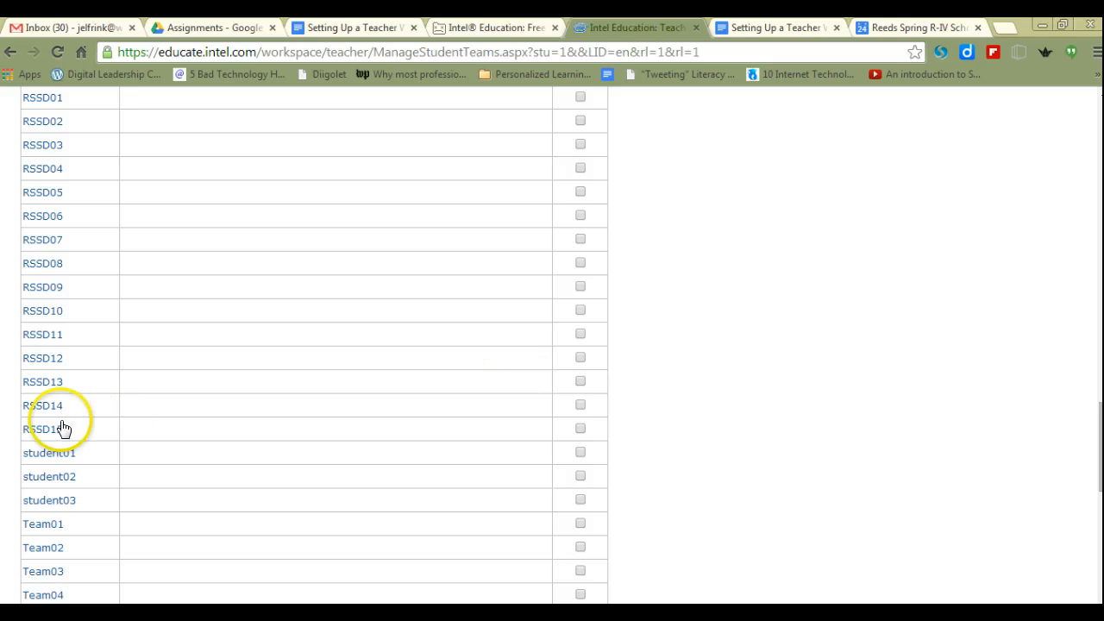
scroll(64, 428, "down", 1)
scroll(63, 428, "down", 7)
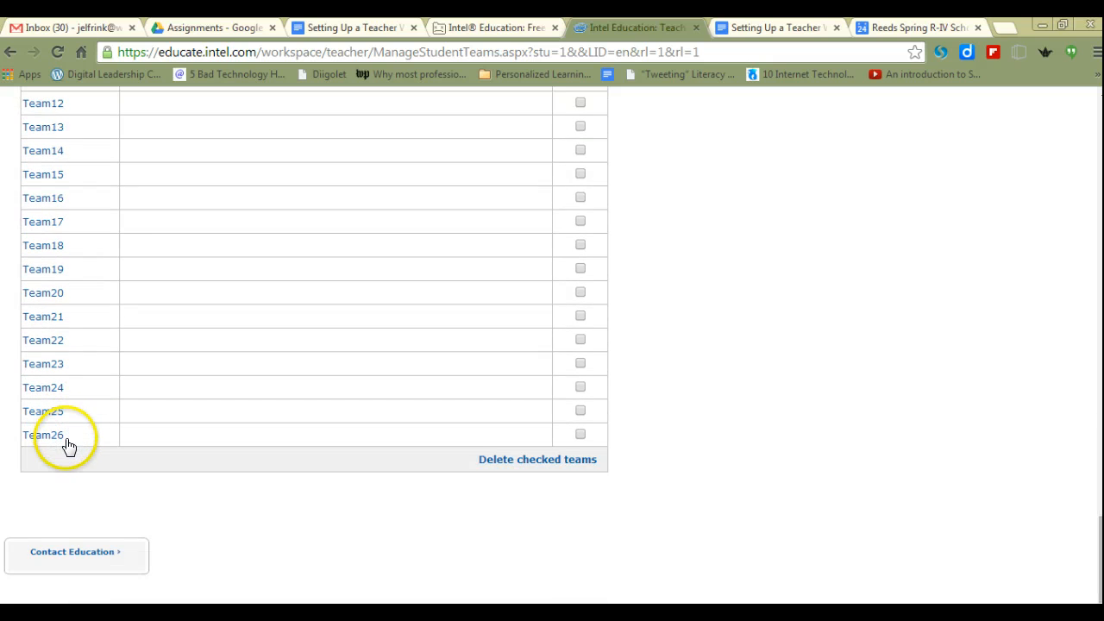
scroll(71, 435, "up", 20)
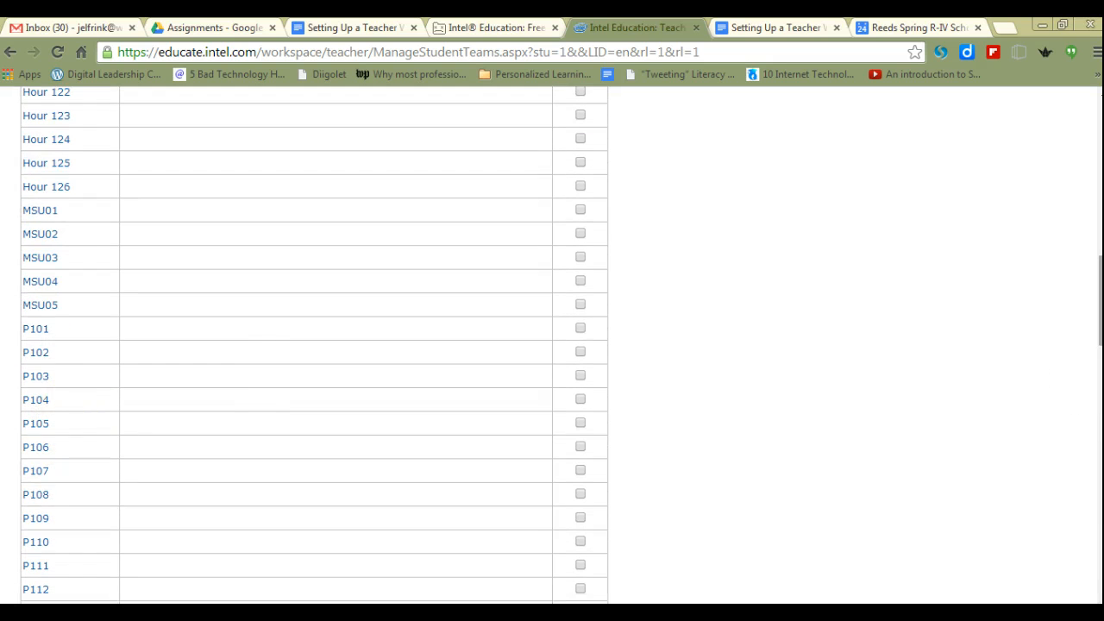
scroll(816, 463, "up", 5)
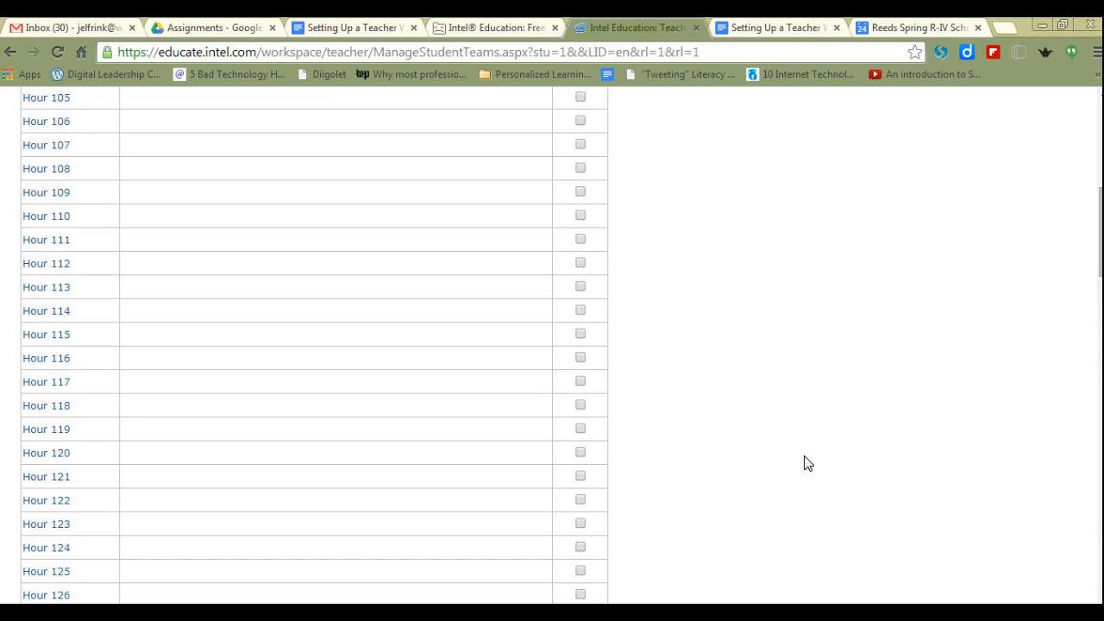
scroll(808, 464, "up", 6)
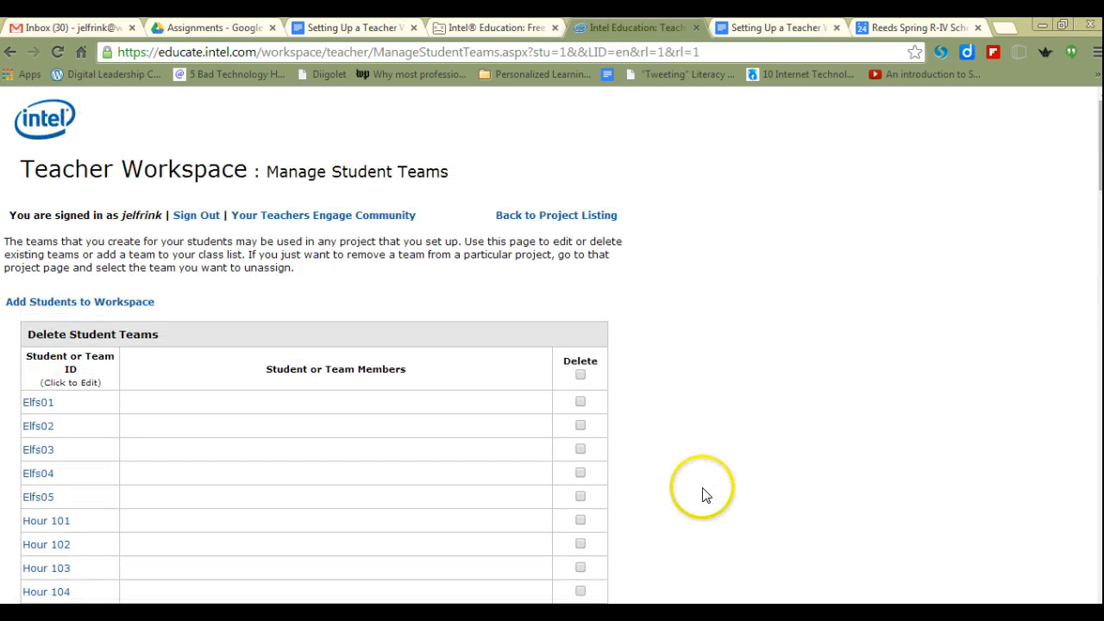